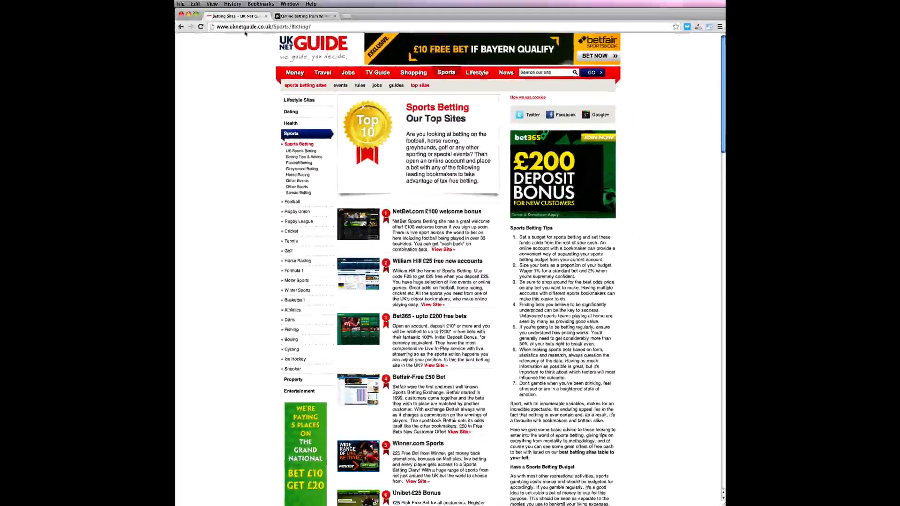
Switch to the William Hill betting site, view the new account registration form and close it.
left_click(286, 18)
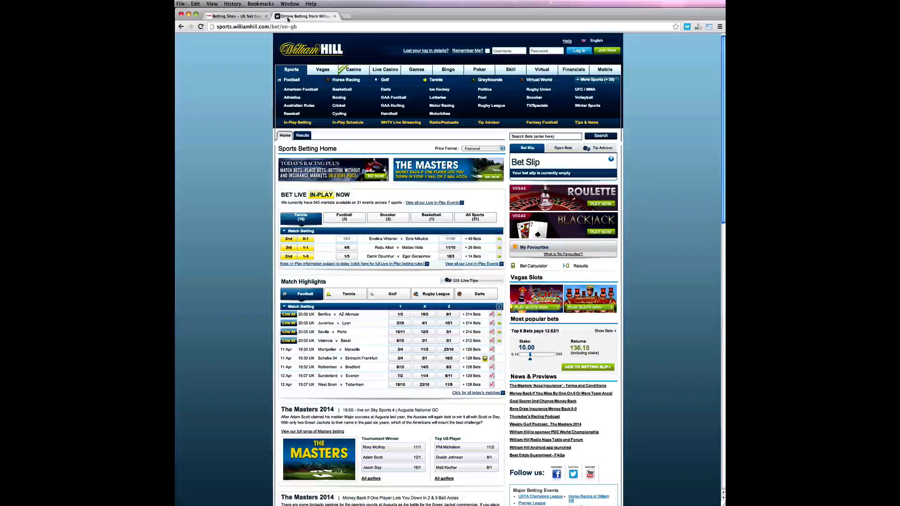
left_click(614, 51)
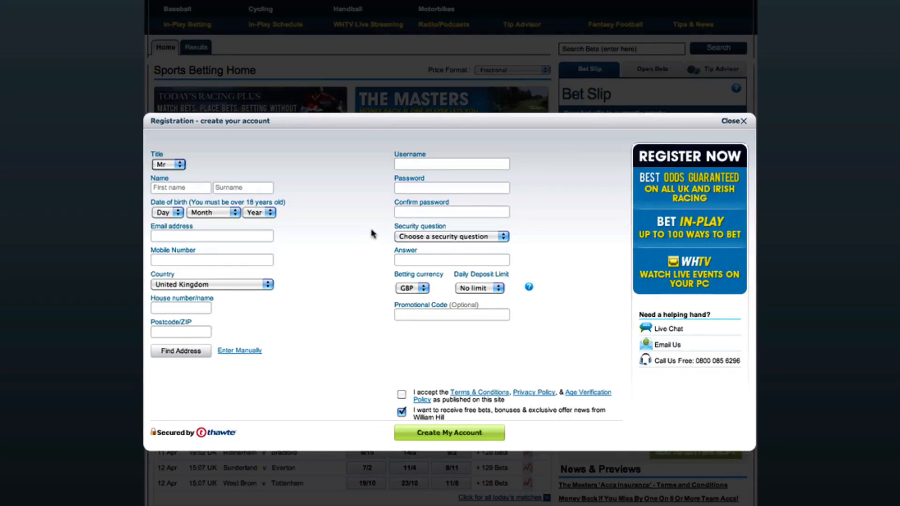
left_click(745, 121)
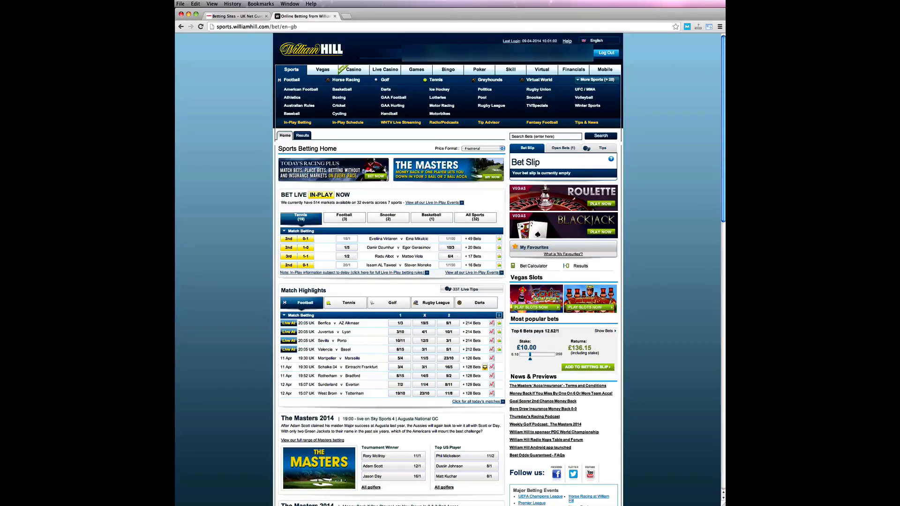
Show all of The Masters' golf betting markets and open the Tournament Winner market.
left_click(385, 80)
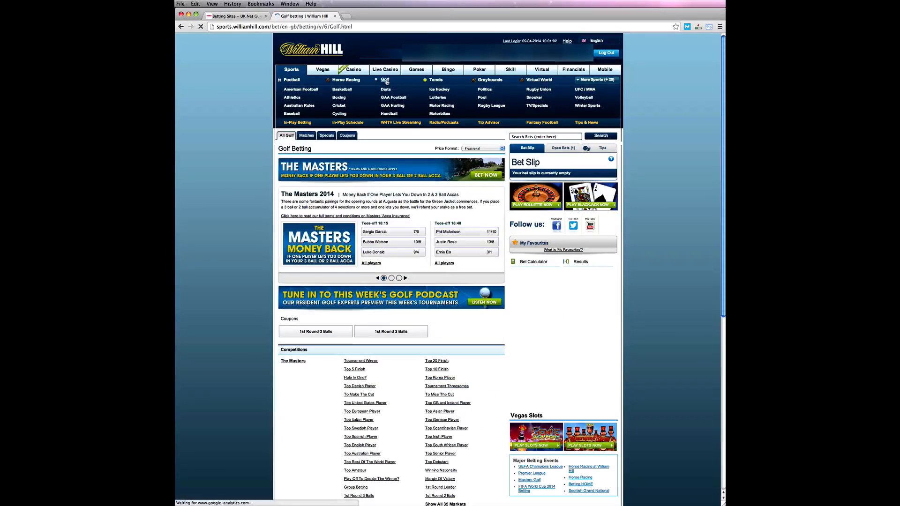
scroll(301, 180, "down", 3)
scroll(301, 180, "down", 3)
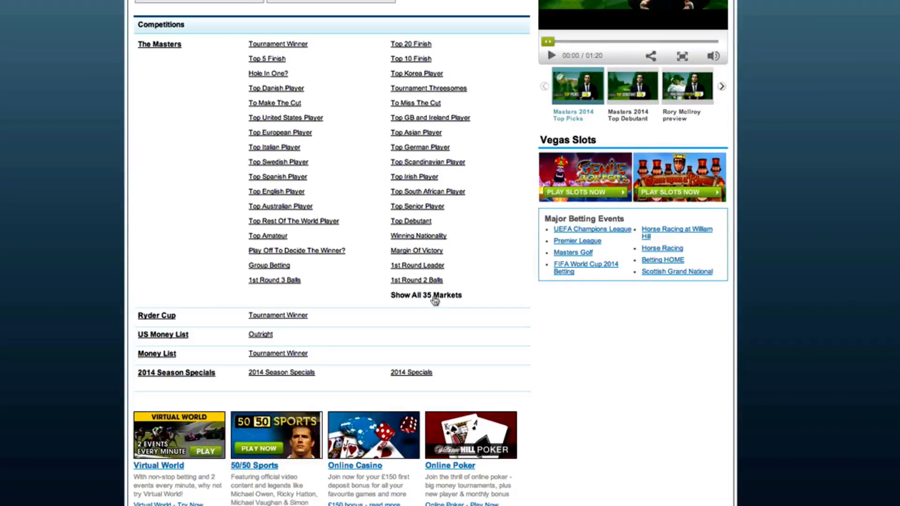
left_click(434, 300)
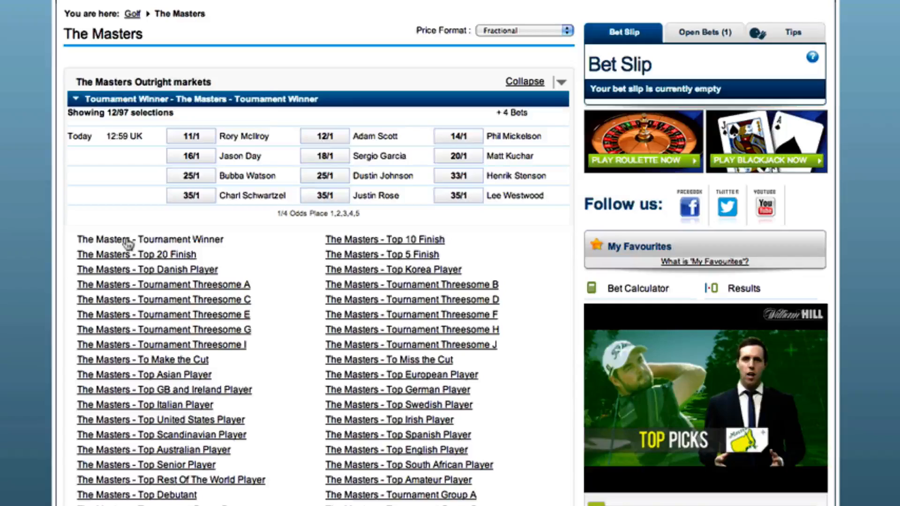
left_click(128, 240)
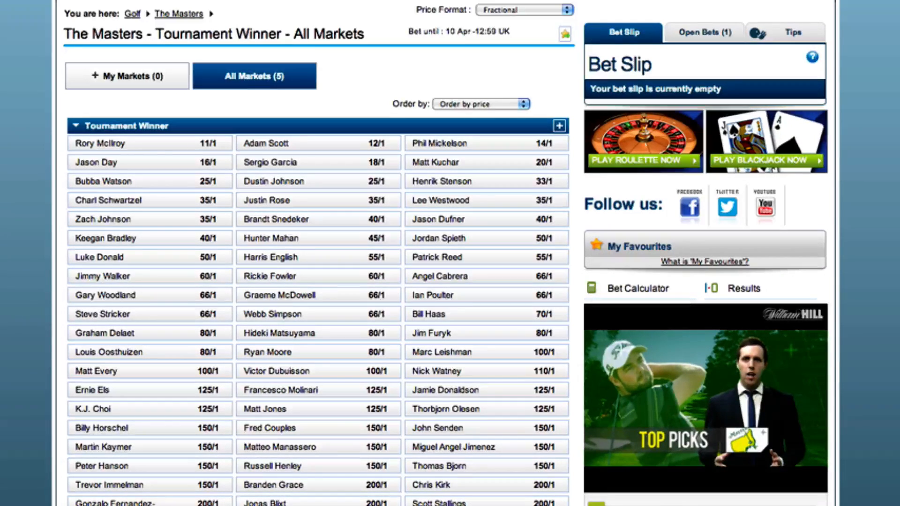
Place a £5 single bet on Jason Day to win The Masters.
left_click(147, 165)
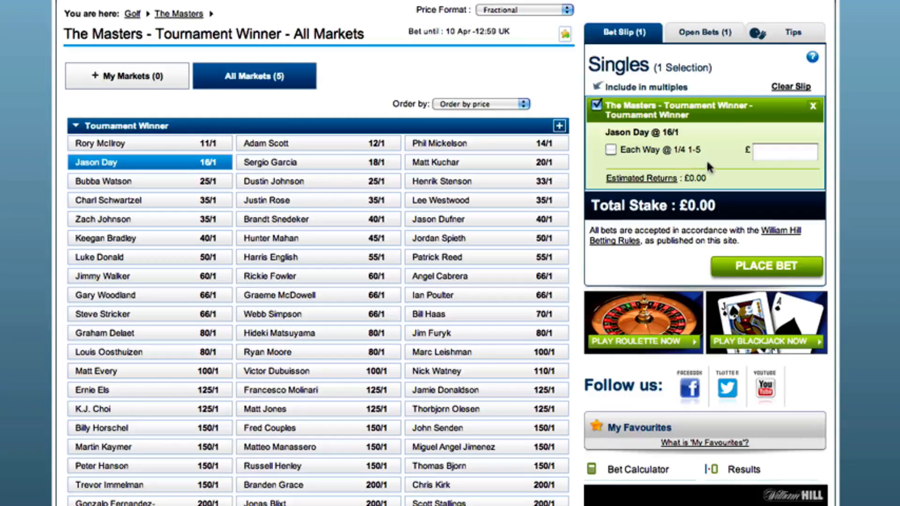
left_click(780, 151)
type("5")
left_click(741, 168)
left_click(762, 266)
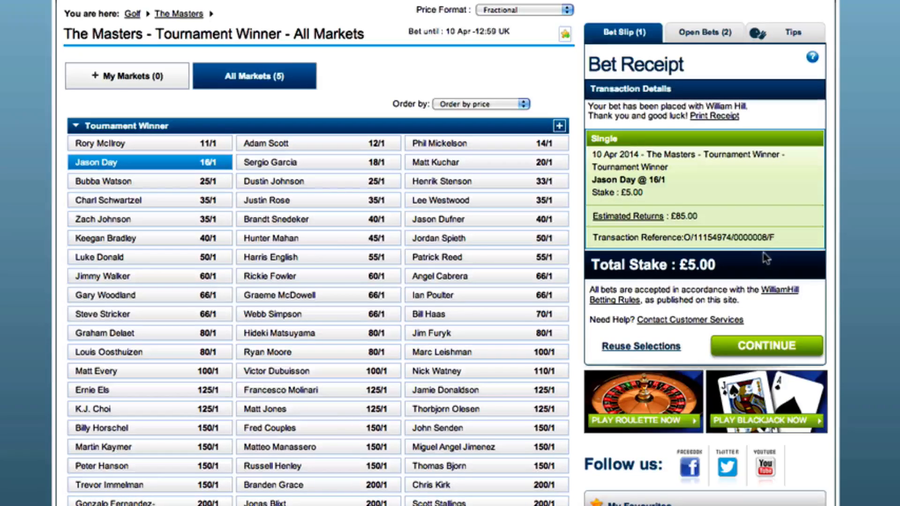
Place a £5 single bet on Matt Kuchar in the Tournament Winner market.
left_click(470, 163)
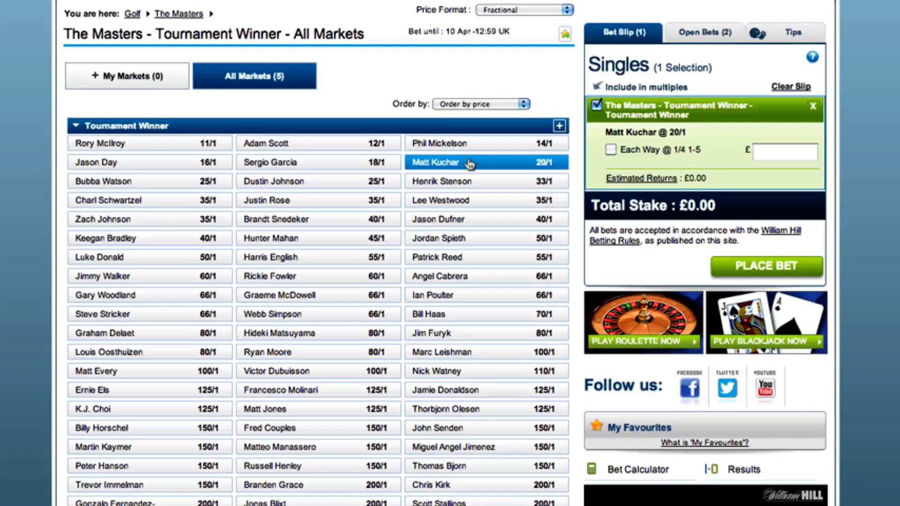
left_click(793, 153)
type("5")
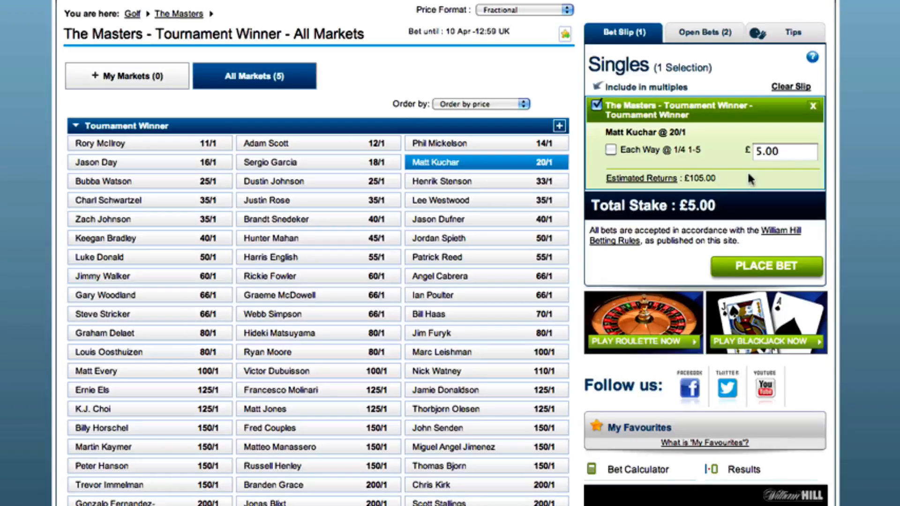
left_click(761, 266)
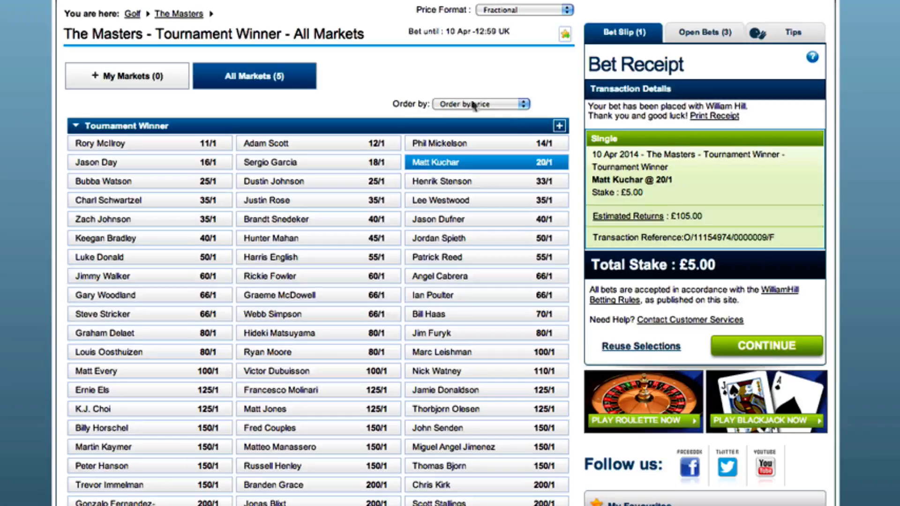
Place a £5 single bet on Justin Rose in The Masters' Top GB and Ireland Player market.
left_click(174, 17)
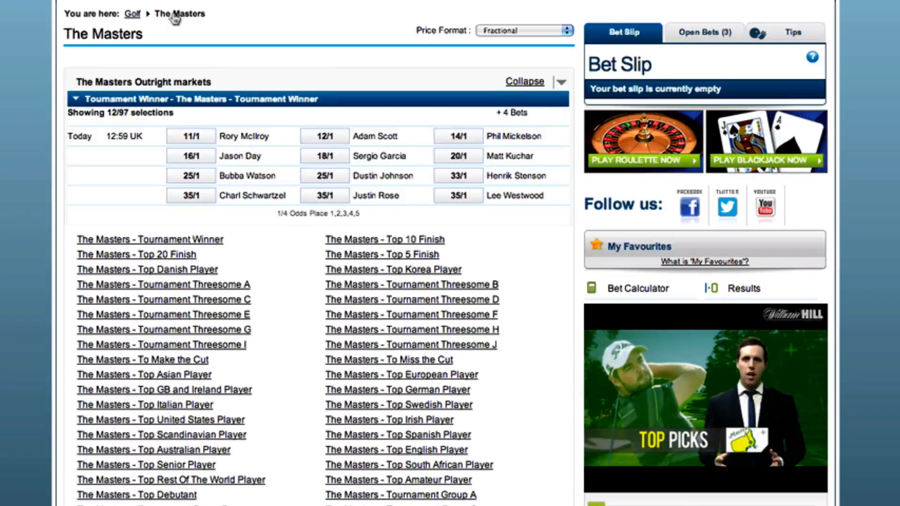
left_click(184, 392)
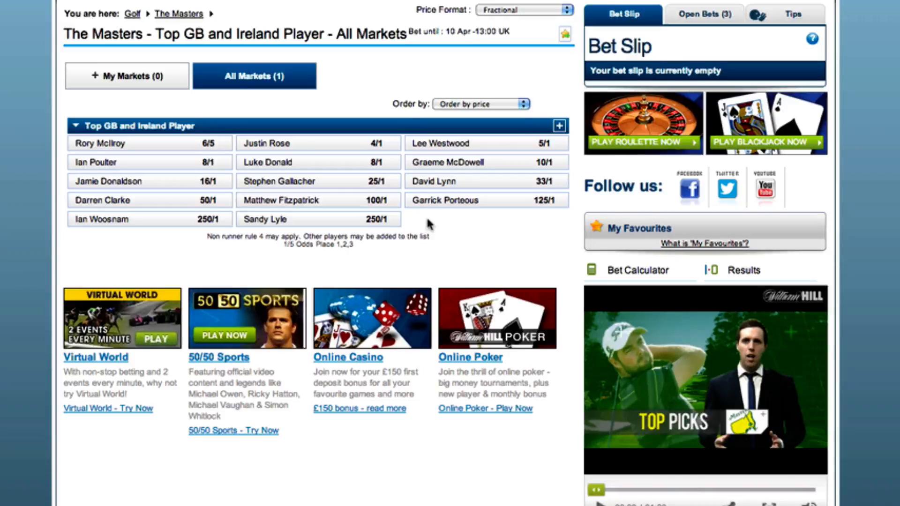
left_click(319, 150)
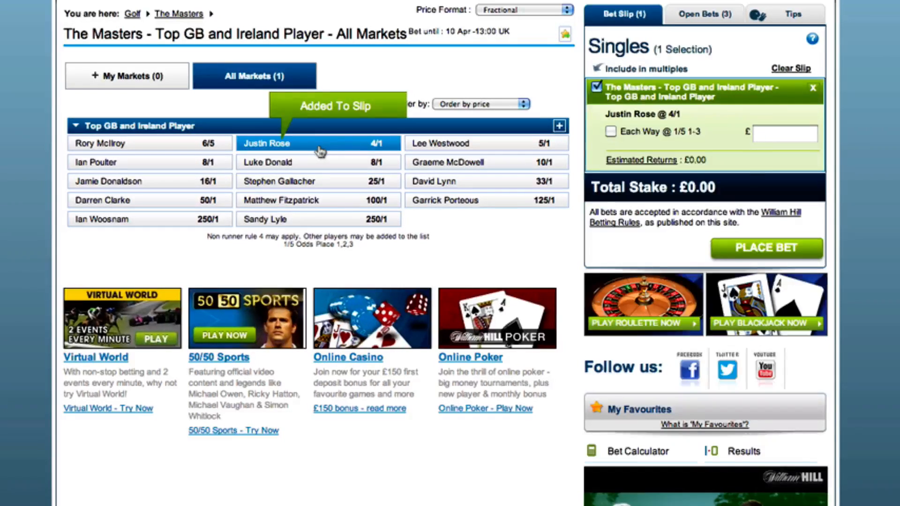
left_click(799, 136)
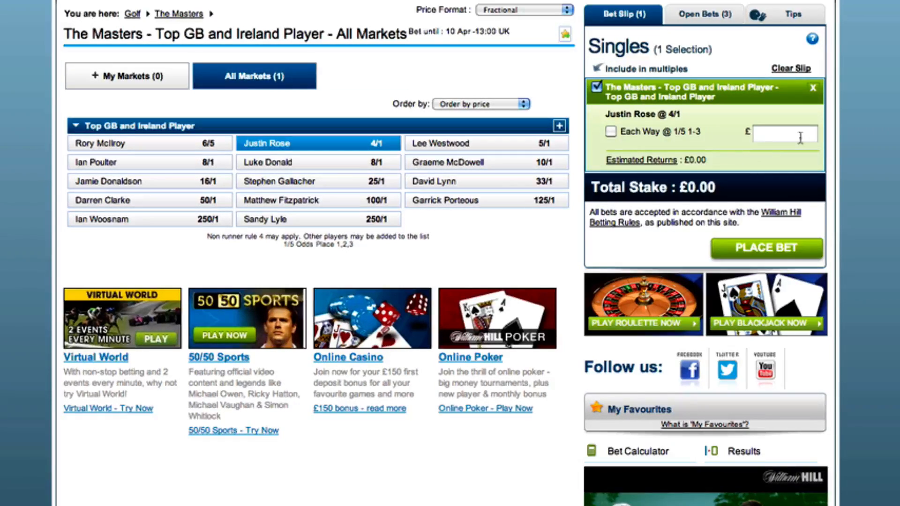
type("5")
left_click(758, 254)
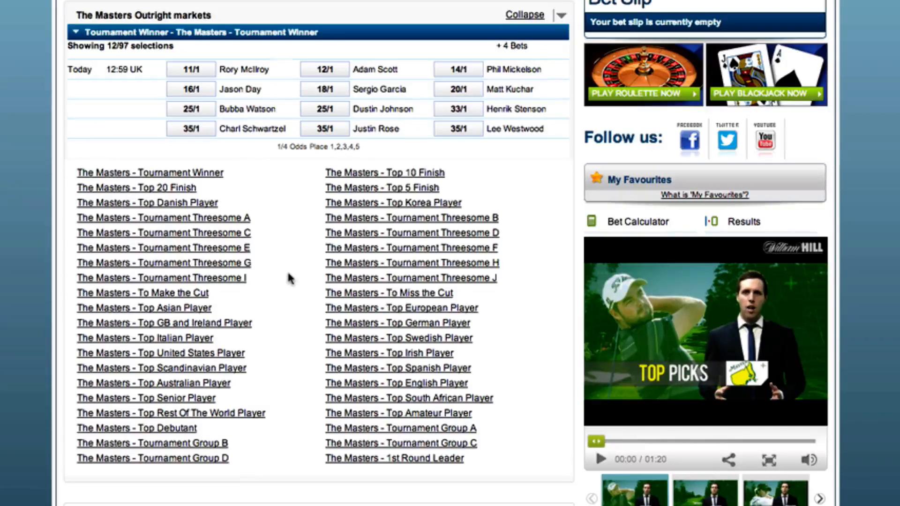
Place a £3 single bet on Lee Westwood in The Masters' 1st Round Leader market.
left_click(397, 457)
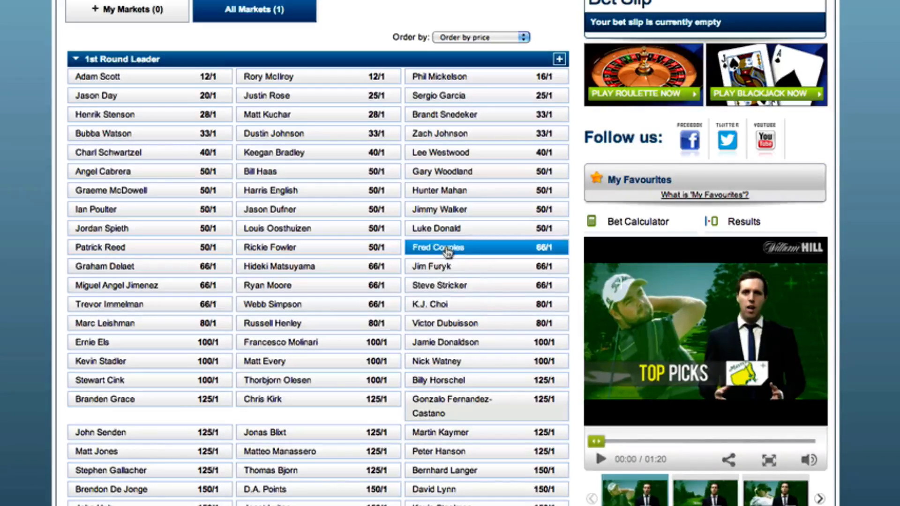
left_click(490, 156)
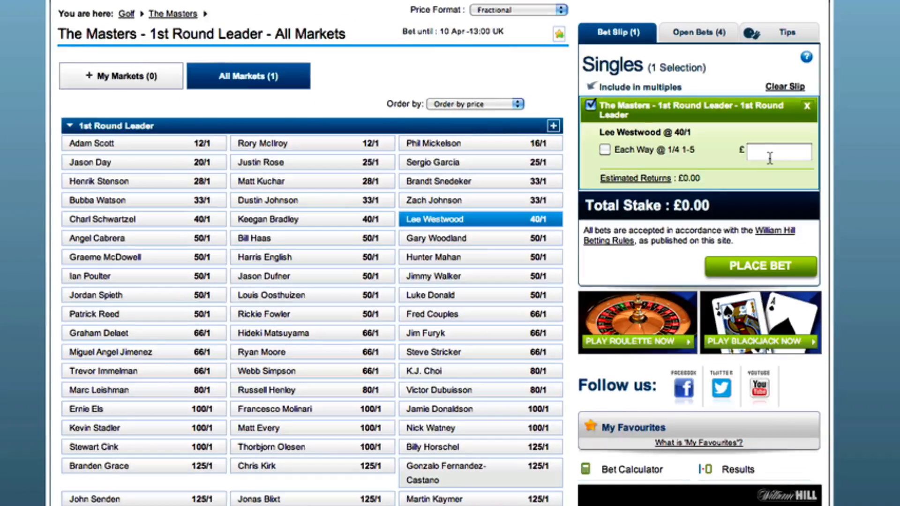
left_click(769, 155)
type("3")
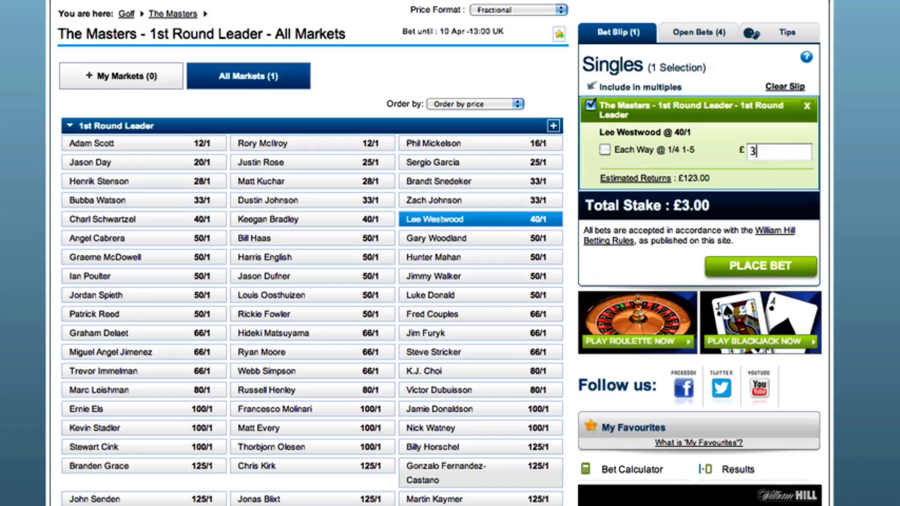
left_click(755, 175)
left_click(740, 267)
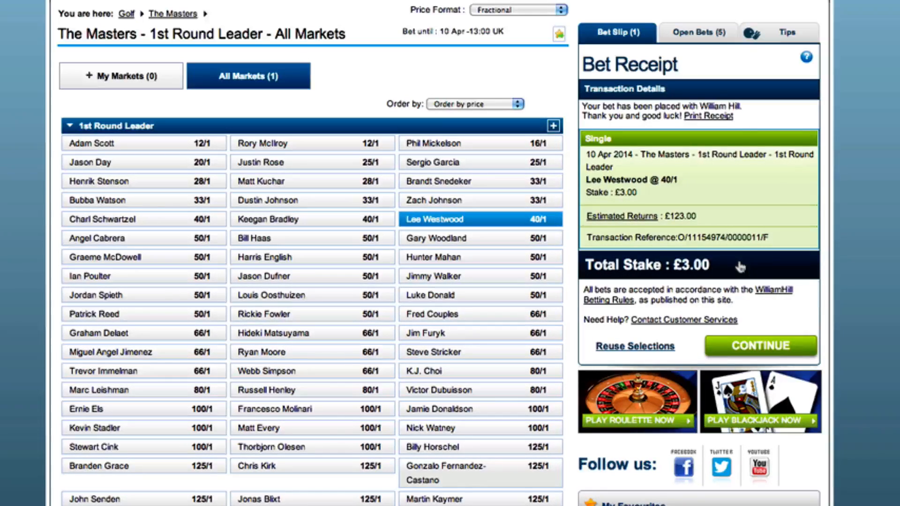
Place a £2 single bet on Trevor Immelman in the 1st Round Leader market.
left_click(138, 371)
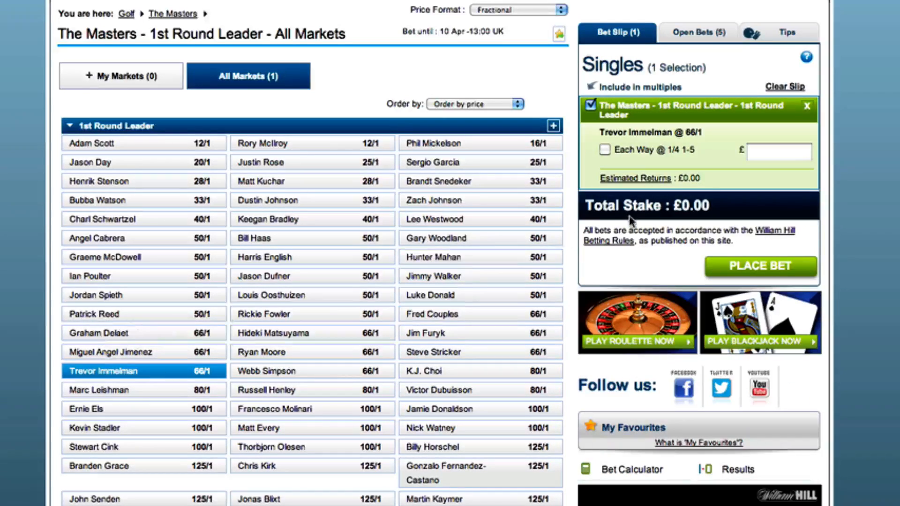
left_click(767, 155)
type("2.00")
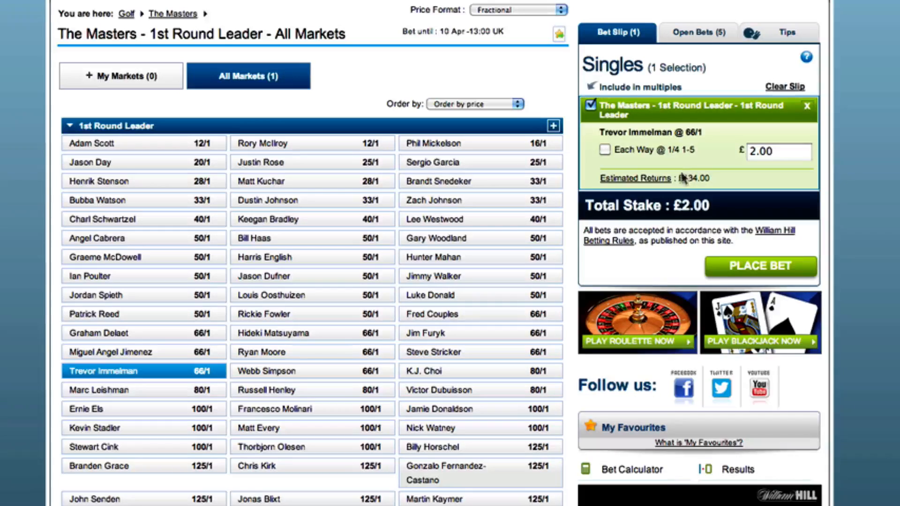
left_click(754, 267)
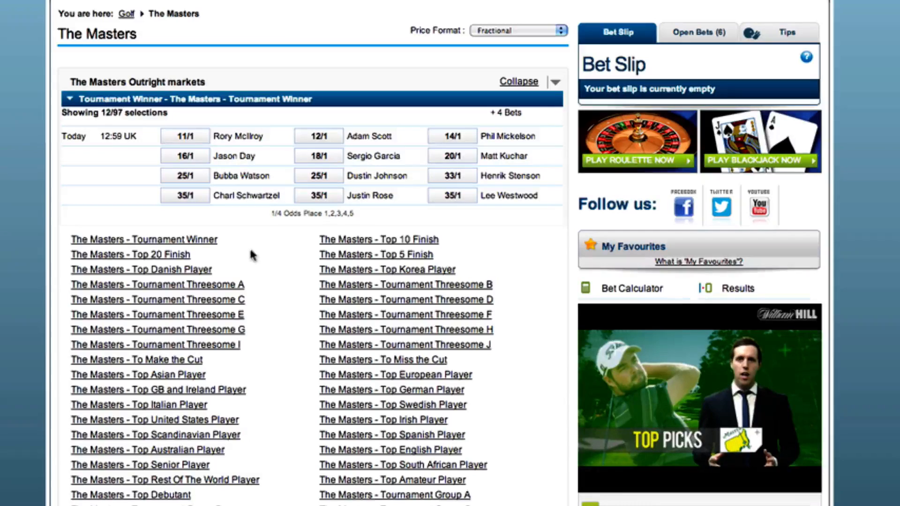
Place a £10 single bet on Phil Mickelson in The Masters' Top 10 Finish market.
left_click(343, 240)
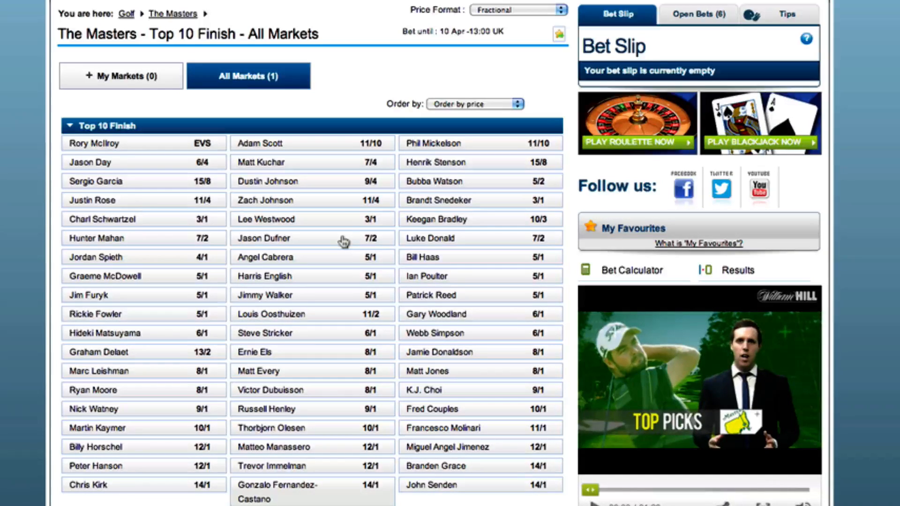
left_click(482, 146)
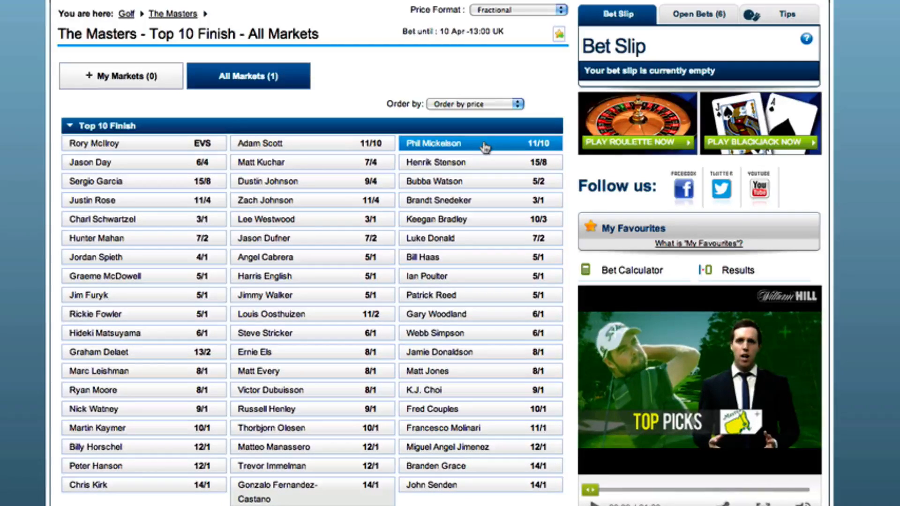
left_click(485, 148)
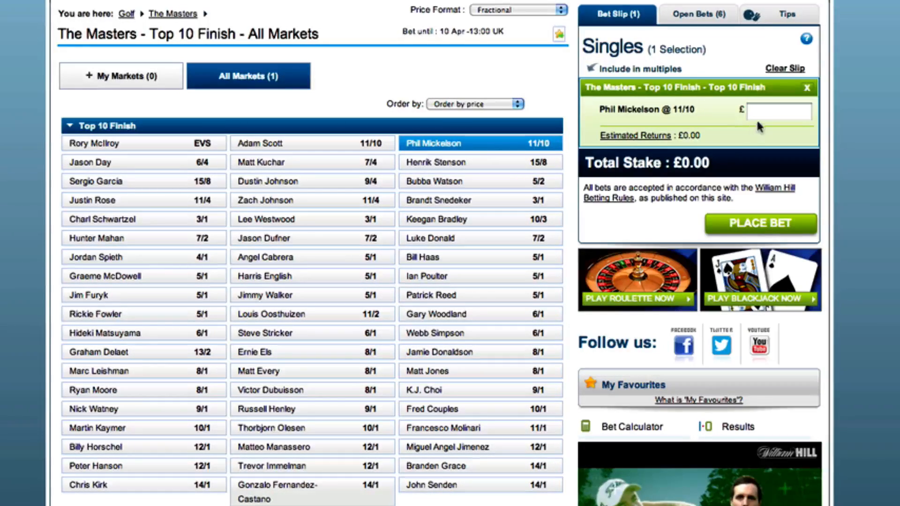
type("10")
left_click(750, 132)
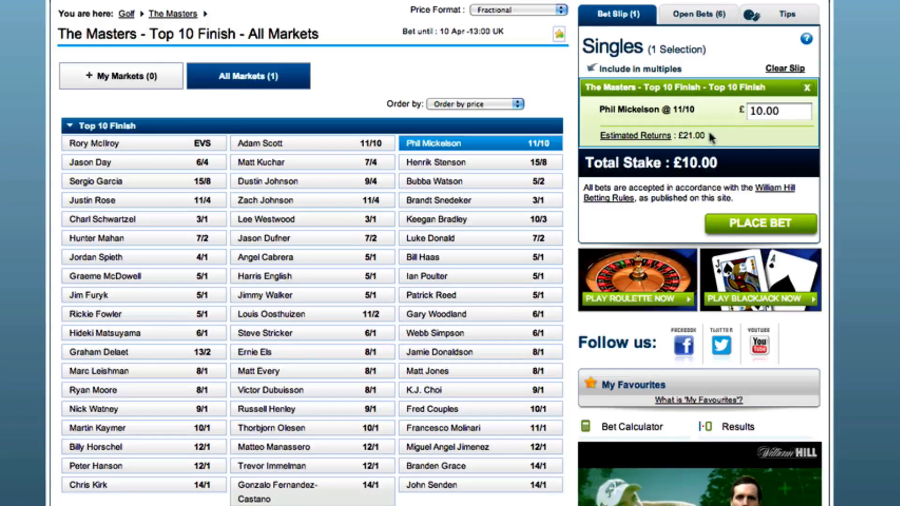
left_click(756, 227)
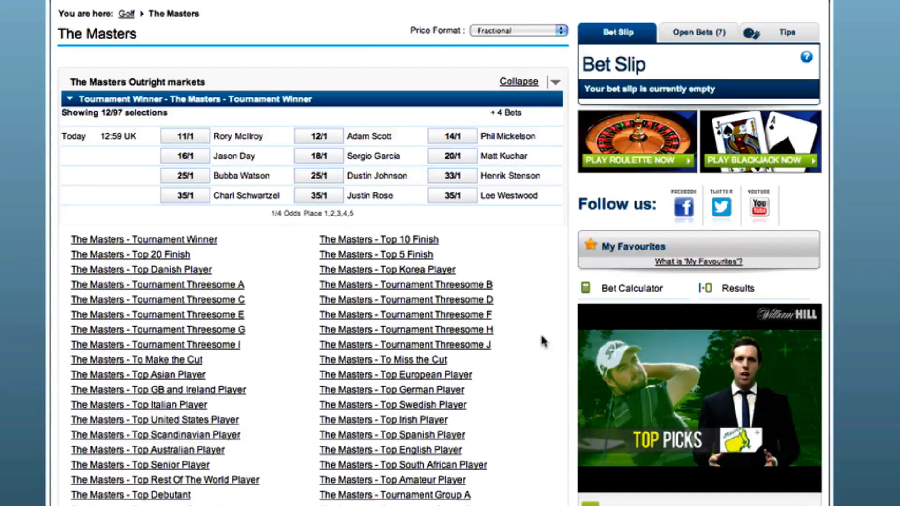
Place a £5 single bet on Graeme McDowell in The Masters' To Miss the Cut market.
left_click(427, 359)
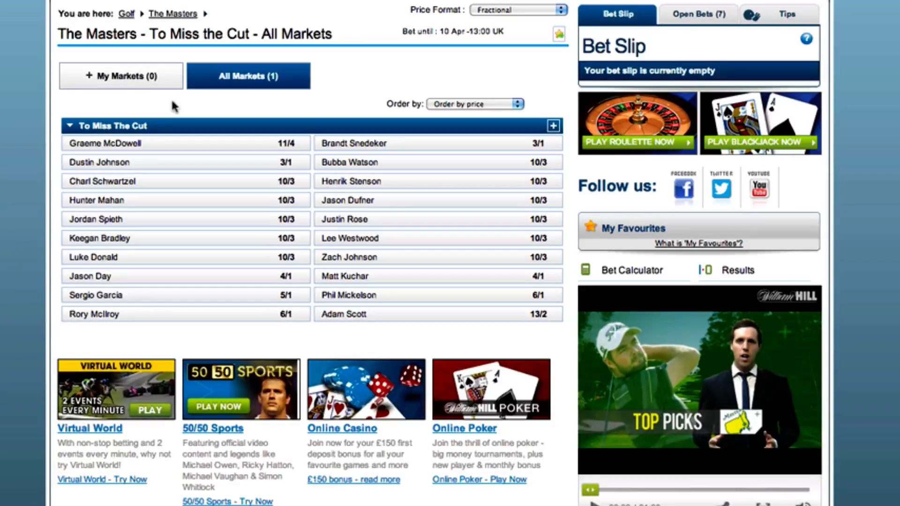
left_click(171, 146)
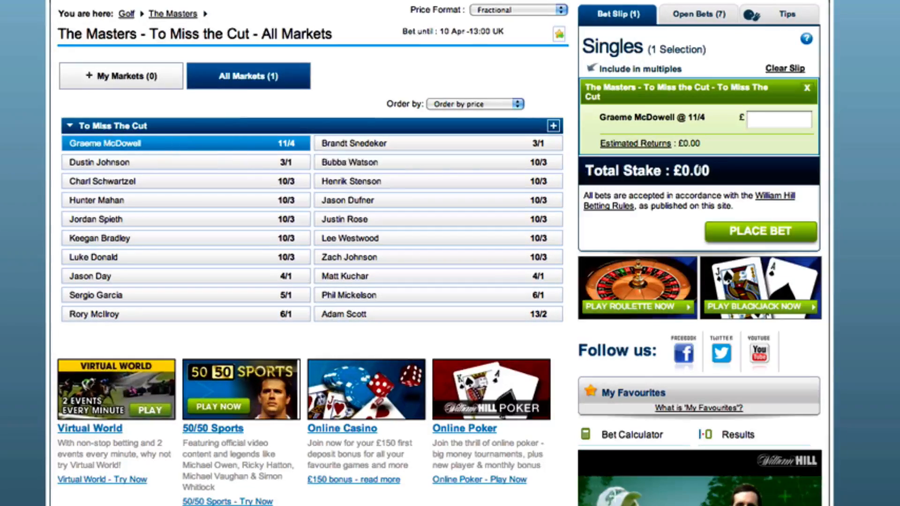
left_click(774, 119)
type("5")
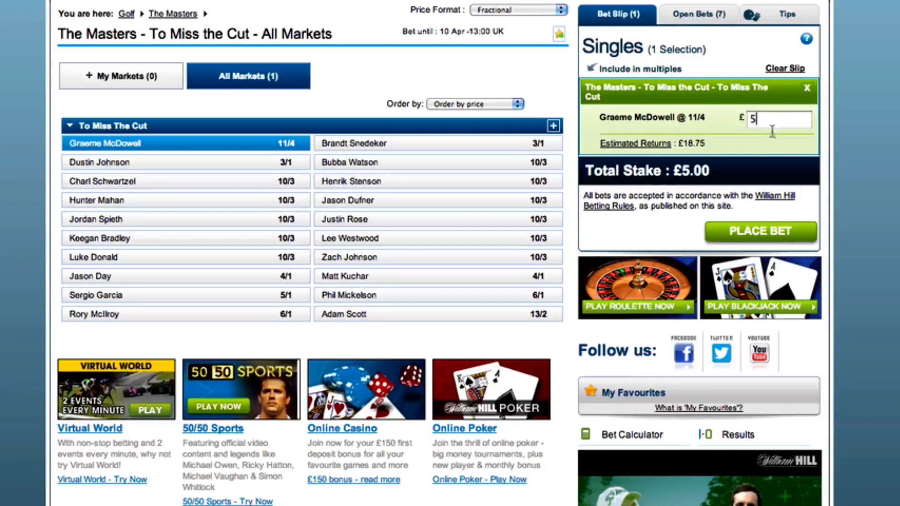
left_click(769, 137)
left_click(755, 234)
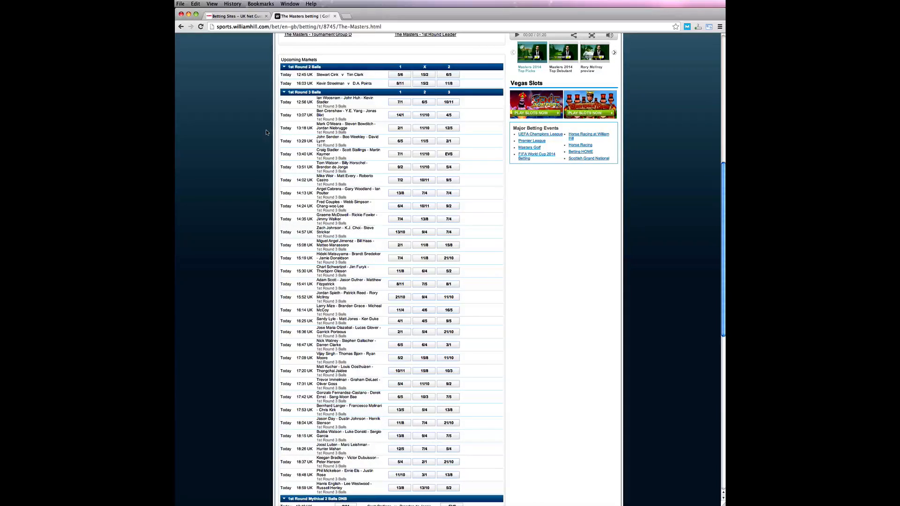
Place a £5 single bet on Bernhard Langer in his 1st Round 3 Balls group with Francesco Molinari and Chris Kirk.
scroll(273, 166, "up", 1)
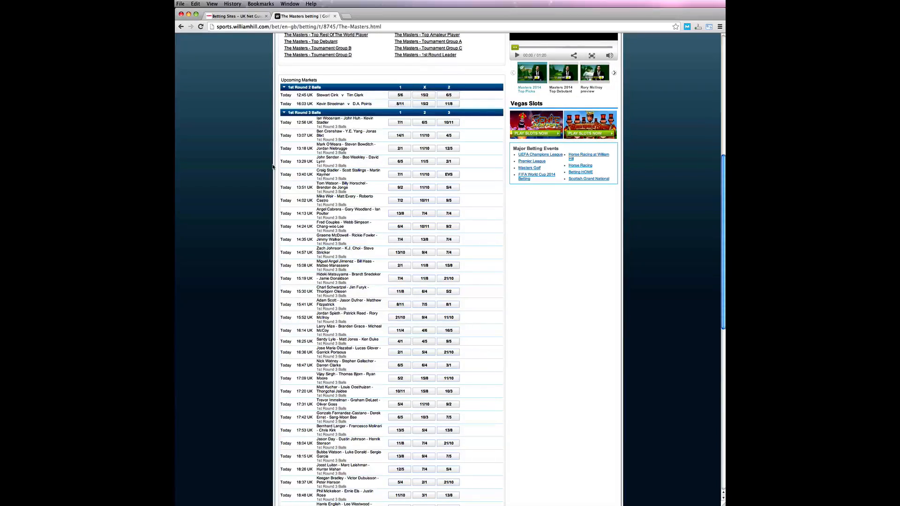
scroll(273, 166, "down", 8)
scroll(273, 166, "down", 1)
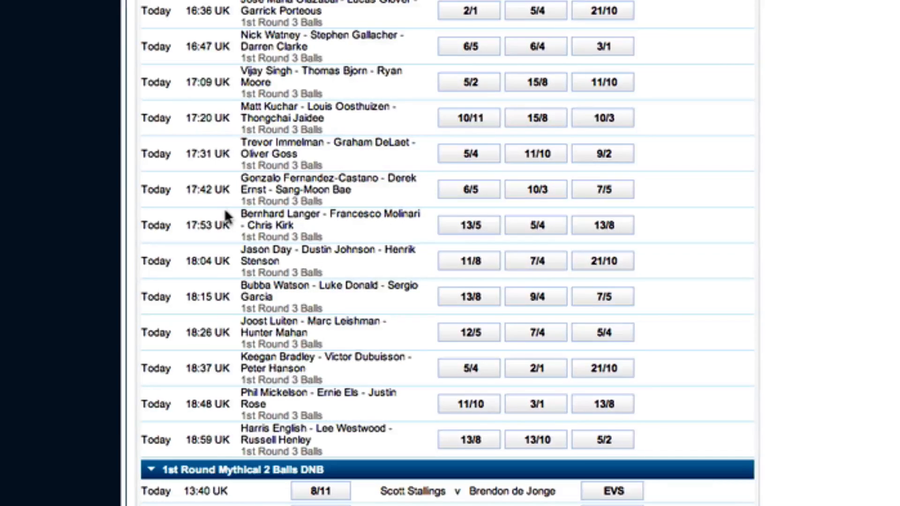
left_click(459, 232)
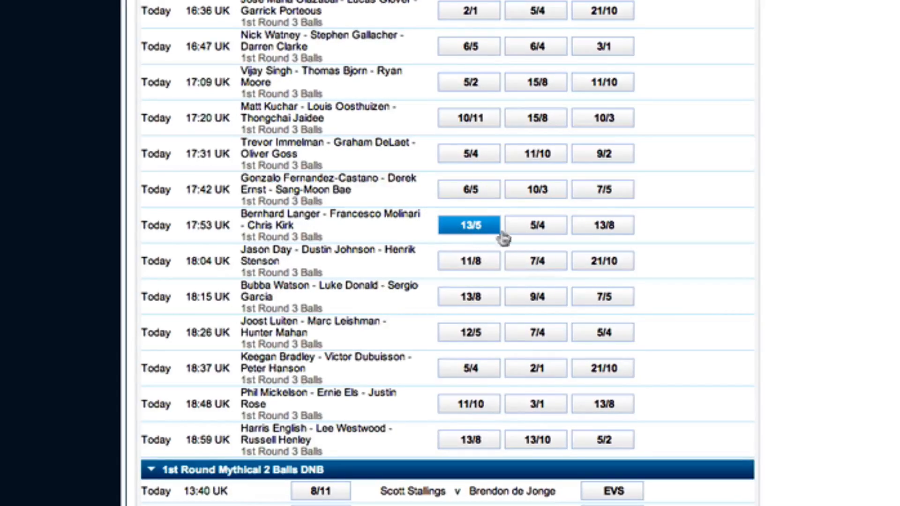
scroll(841, 256, "up", 10)
scroll(841, 256, "up", 15)
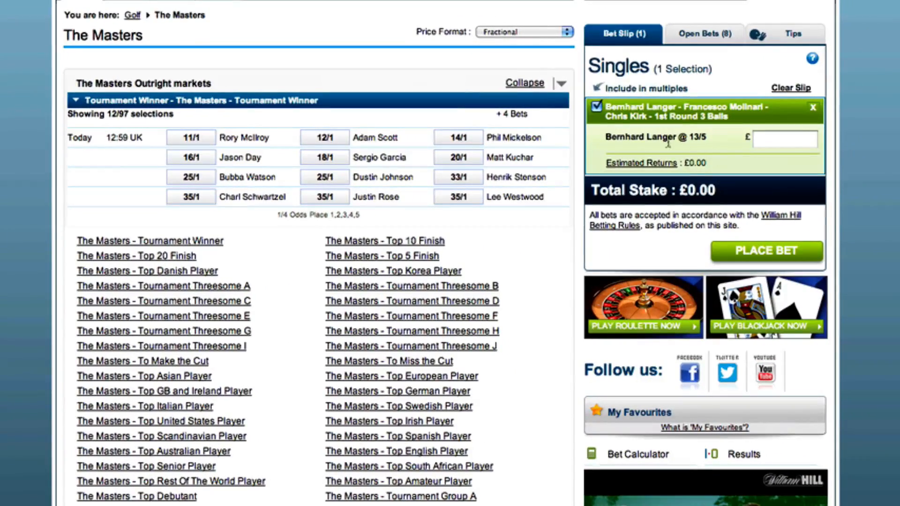
left_click(767, 138)
type("5")
left_click(722, 165)
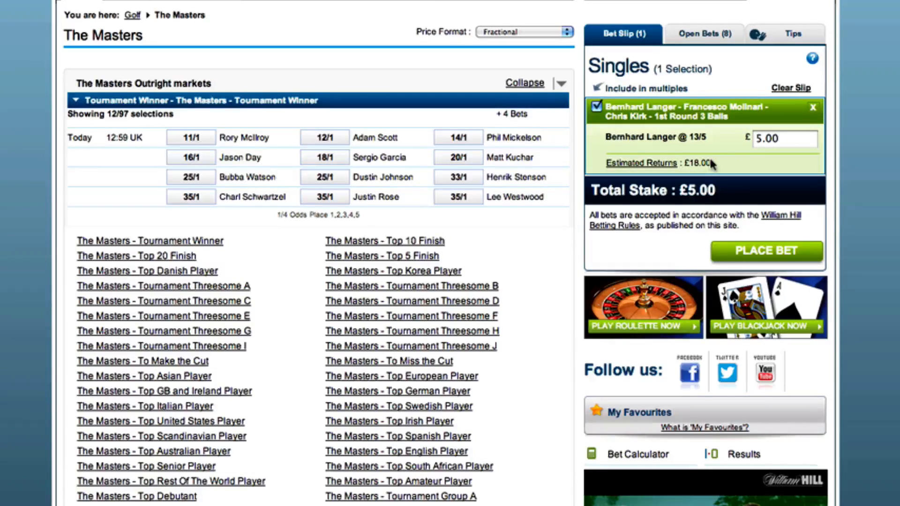
left_click(759, 255)
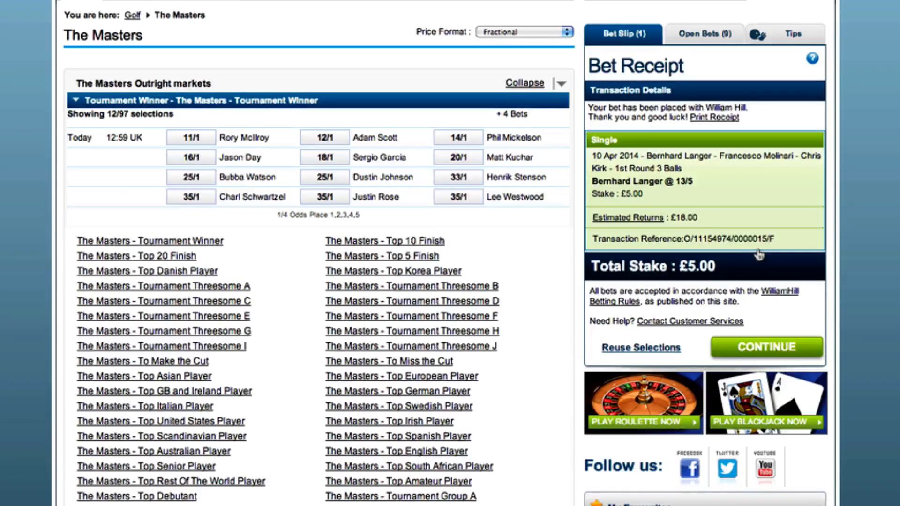